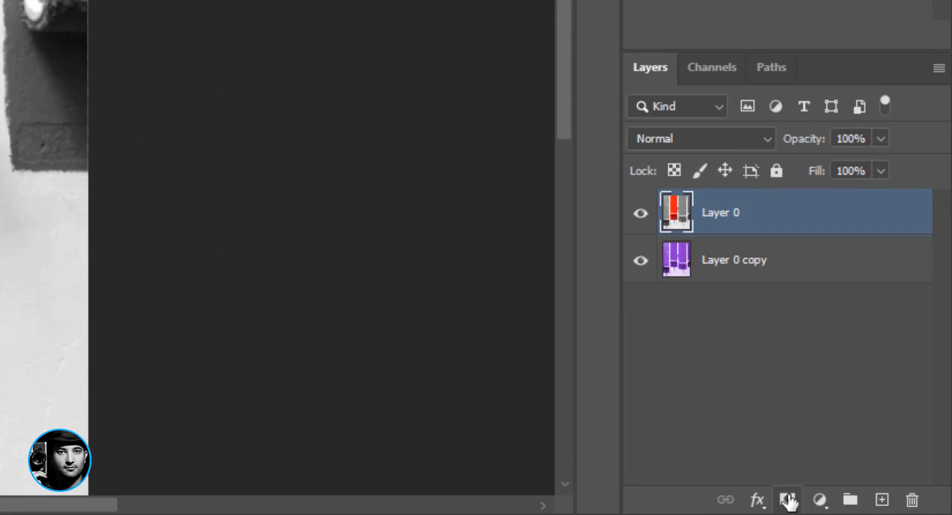
- Add a layer mask to Layer 0 and brush black over the middle of the red stripe to reveal the purple layer
click(786, 501)
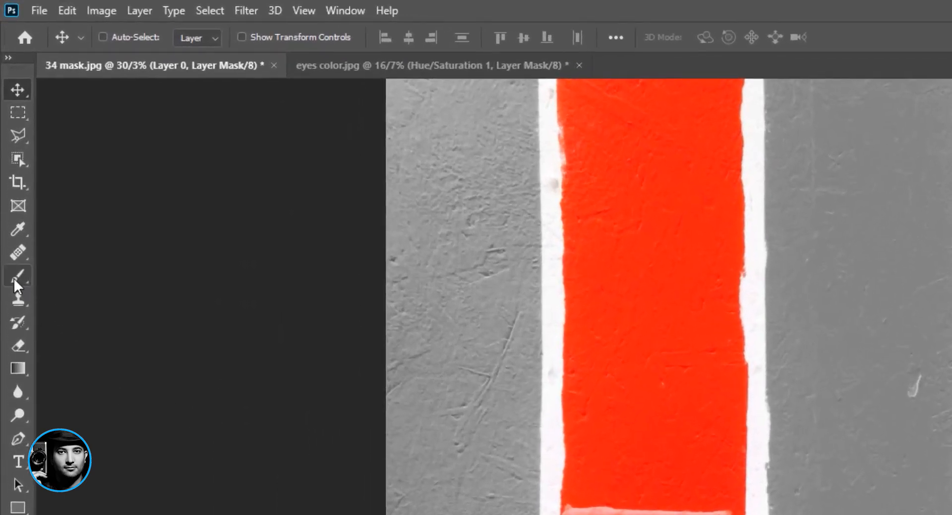
click(14, 278)
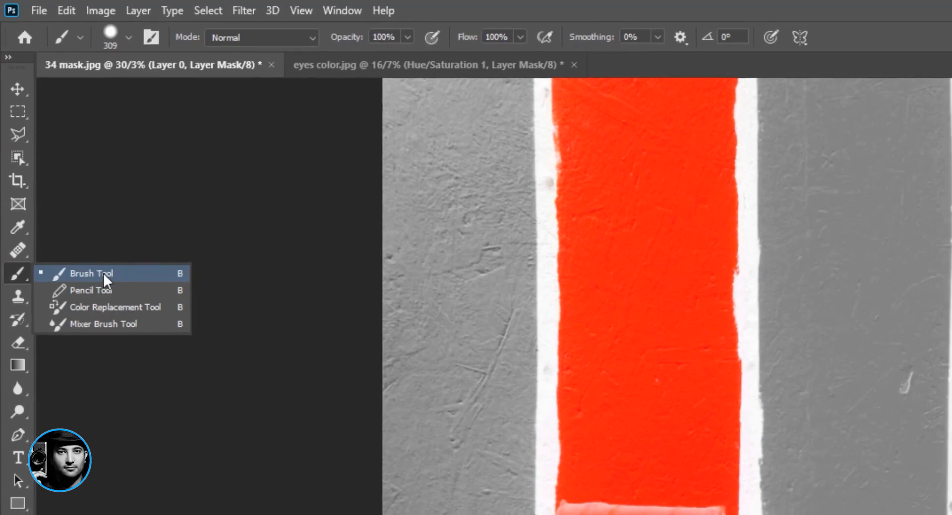
click(102, 276)
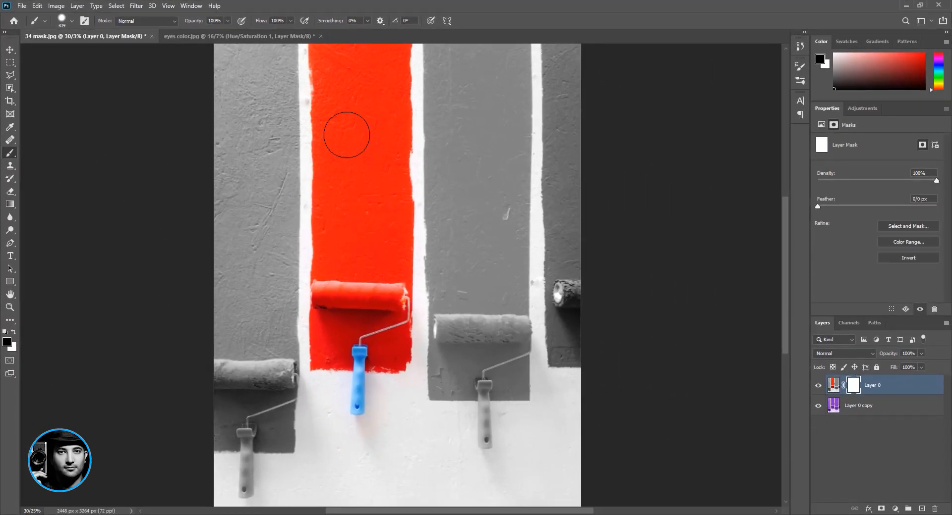
click(10, 333)
click(12, 335)
mouse_move(364, 133)
mouse_down()
mouse_move(364, 270)
mouse_move(361, 140)
mouse_move(342, 249)
mouse_move(340, 143)
mouse_move(339, 240)
mouse_move(337, 163)
mouse_move(335, 210)
mouse_move(348, 145)
mouse_move(363, 214)
mouse_move(381, 203)
mouse_move(385, 153)
mouse_move(383, 231)
mouse_move(385, 183)
mouse_move(390, 205)
mouse_move(394, 188)
mouse_move(392, 237)
mouse_move(393, 193)
mouse_up()
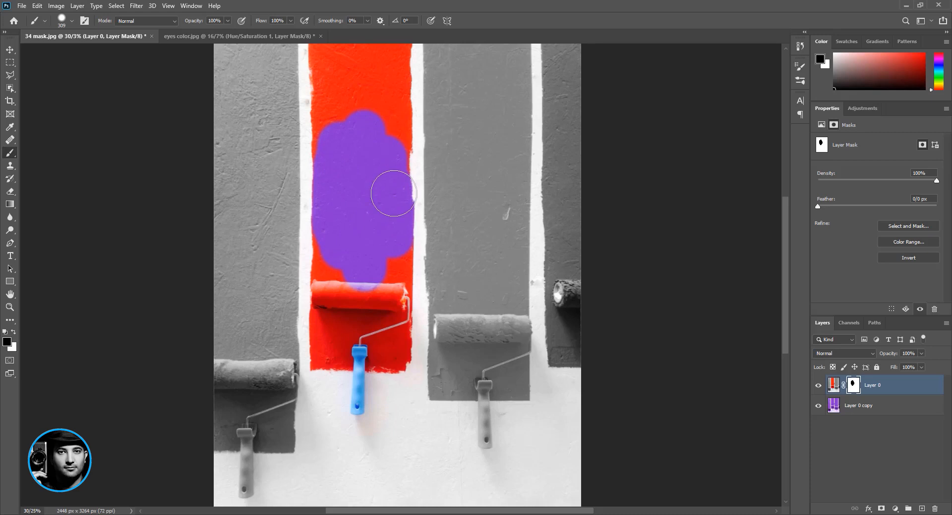
- Delete the painted layer mask from Layer 0
right_click(853, 387)
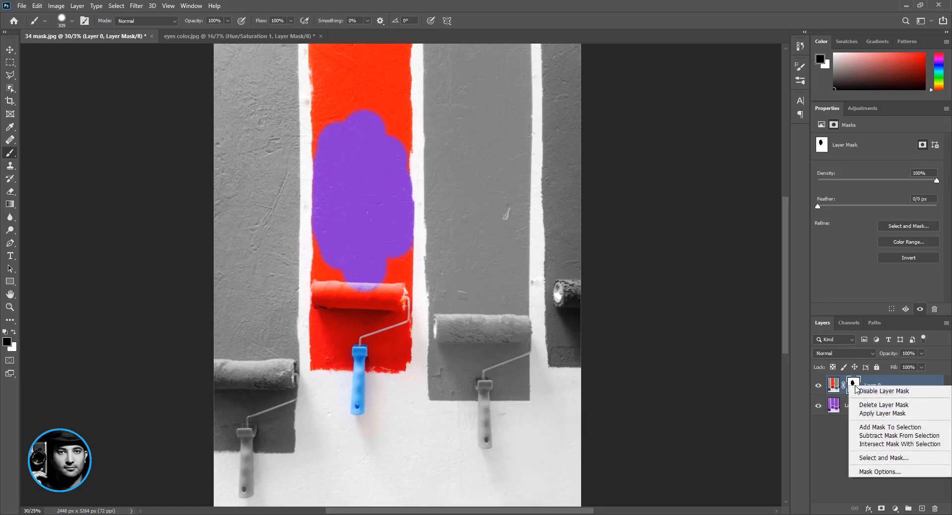
click(888, 406)
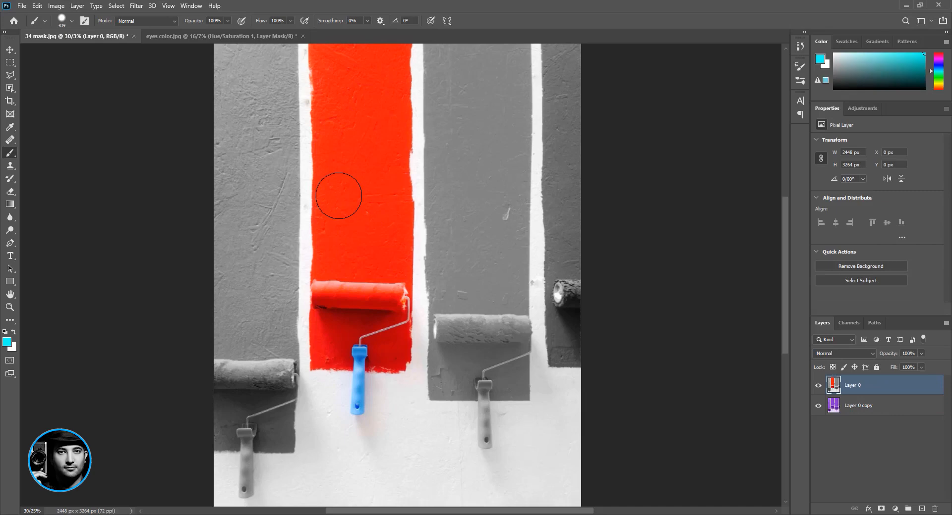
- Try erasing part of the red stripe on Layer 0 with the Eraser Tool, and undo the eraser strokes
key(e)
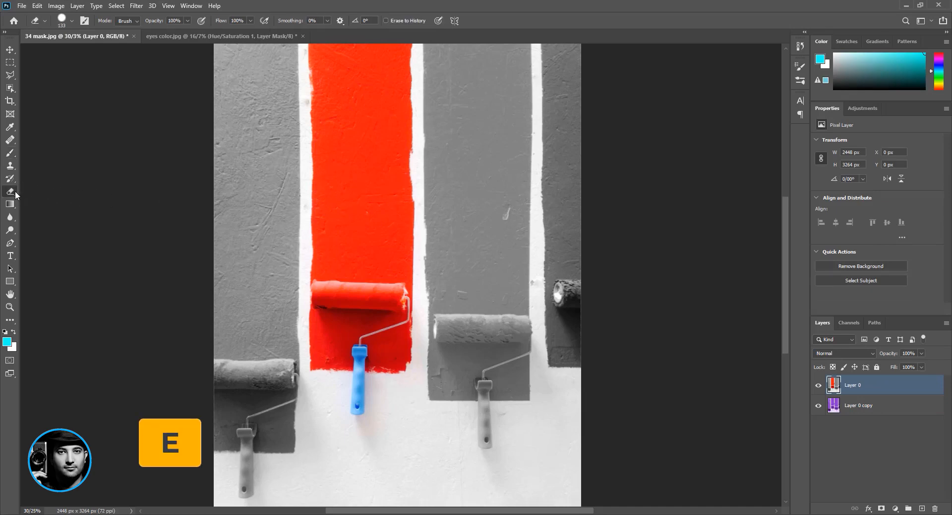
right_click(15, 194)
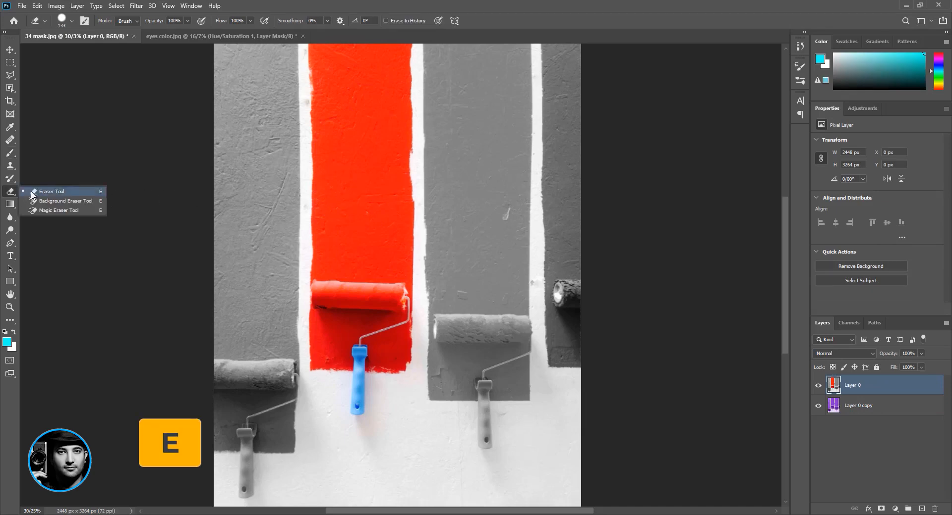
click(68, 192)
mouse_move(370, 124)
mouse_down()
mouse_move(362, 219)
mouse_move(364, 166)
mouse_move(329, 194)
mouse_move(382, 222)
mouse_move(370, 191)
mouse_move(363, 235)
mouse_move(395, 237)
mouse_move(396, 212)
mouse_move(368, 224)
mouse_move(442, 208)
mouse_up()
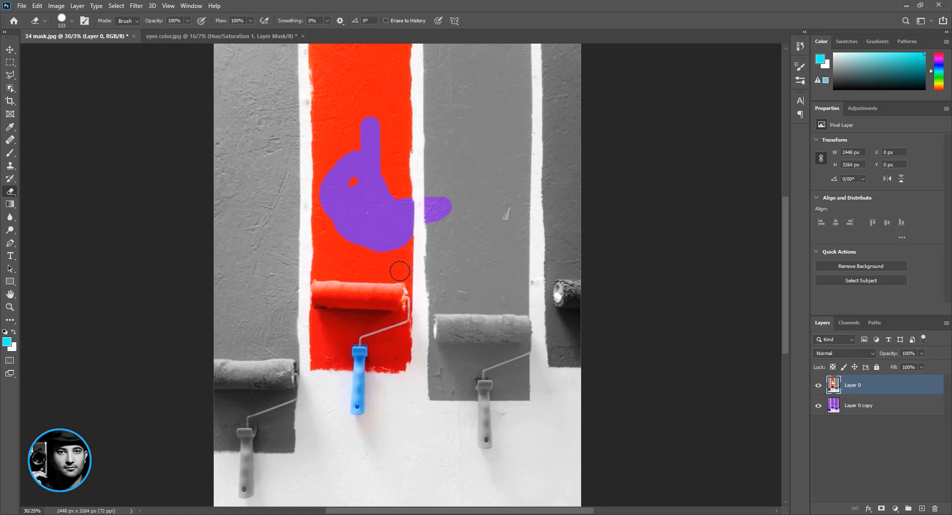
key(ctrl+z)
key(ctrl+z)
key(ctrl+z)
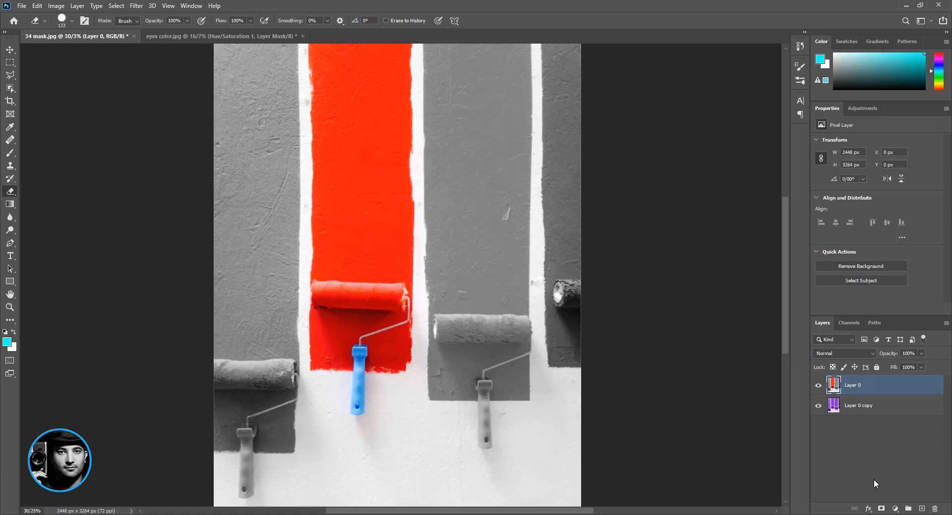
- Add a layer mask to Layer 0 and brush black over the red stripe and its roller to reveal the purple layer
click(881, 509)
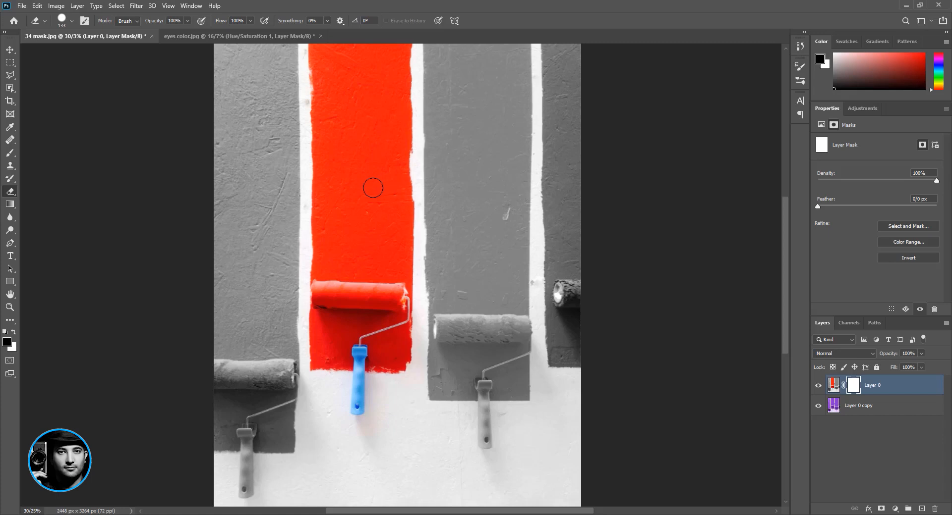
click(12, 157)
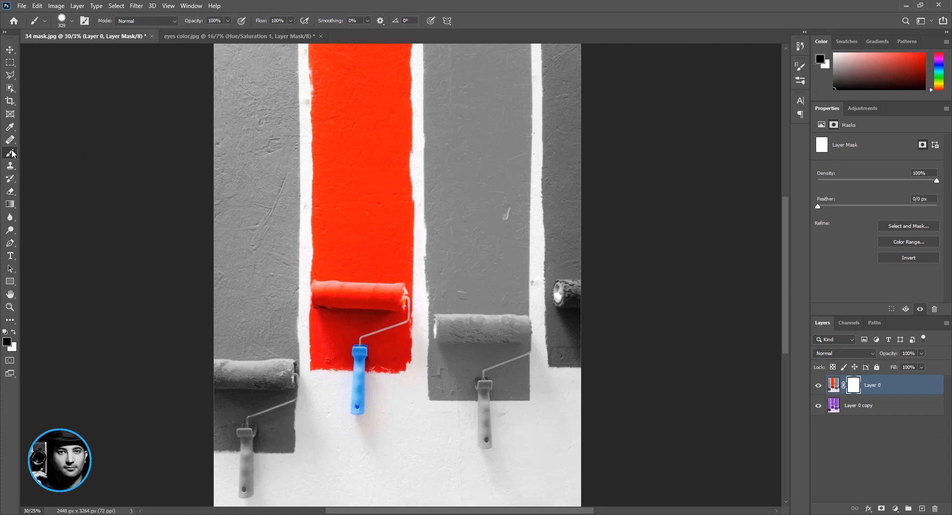
mouse_move(349, 126)
mouse_down()
mouse_move(344, 262)
mouse_move(347, 135)
mouse_move(339, 247)
mouse_move(341, 149)
mouse_move(325, 268)
mouse_move(364, 273)
mouse_move(354, 256)
mouse_move(332, 285)
mouse_move(312, 287)
mouse_move(396, 292)
mouse_move(399, 210)
mouse_move(378, 258)
mouse_move(375, 250)
mouse_move(395, 124)
mouse_move(364, 135)
mouse_move(357, 192)
mouse_move(357, 117)
mouse_up()
click(818, 386)
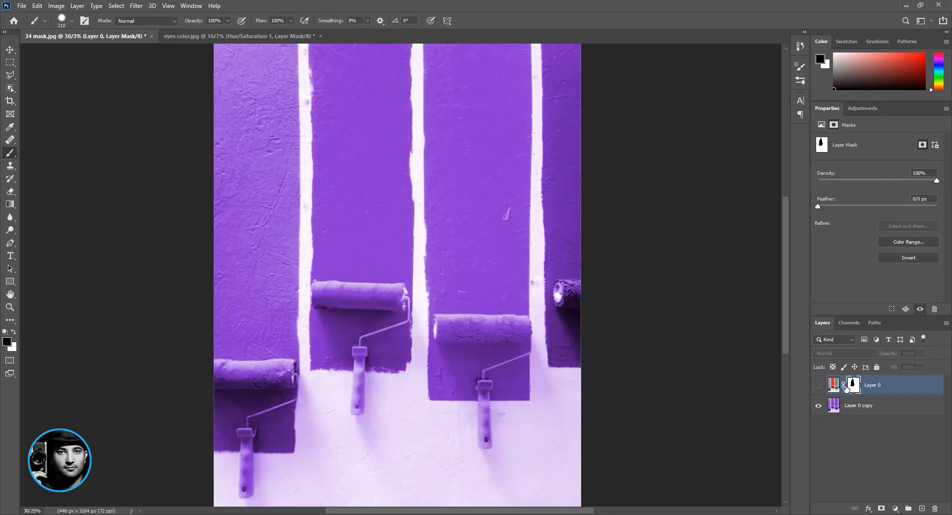
click(817, 386)
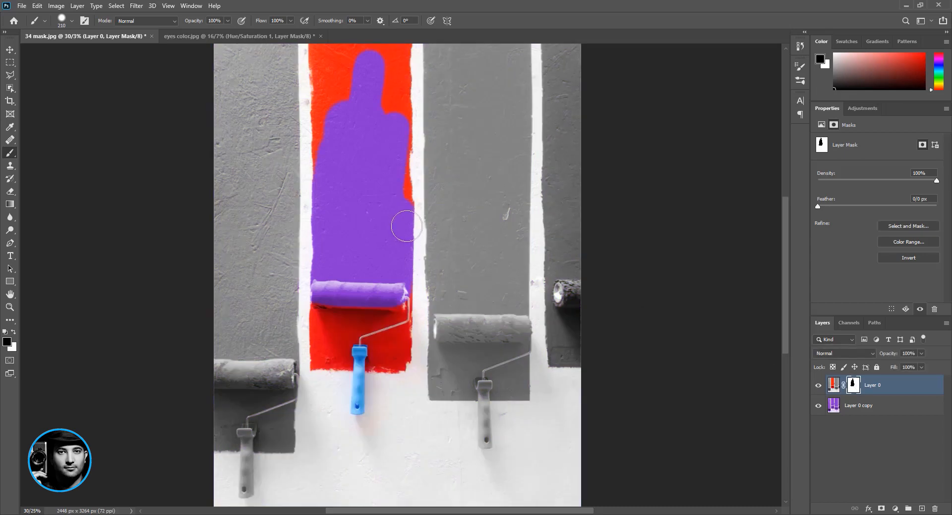
mouse_move(394, 173)
mouse_down()
mouse_move(404, 46)
mouse_move(371, 74)
mouse_move(373, 124)
mouse_move(370, 71)
mouse_move(338, 42)
mouse_move(322, 57)
mouse_move(318, 170)
mouse_move(333, 84)
mouse_move(346, 187)
mouse_up()
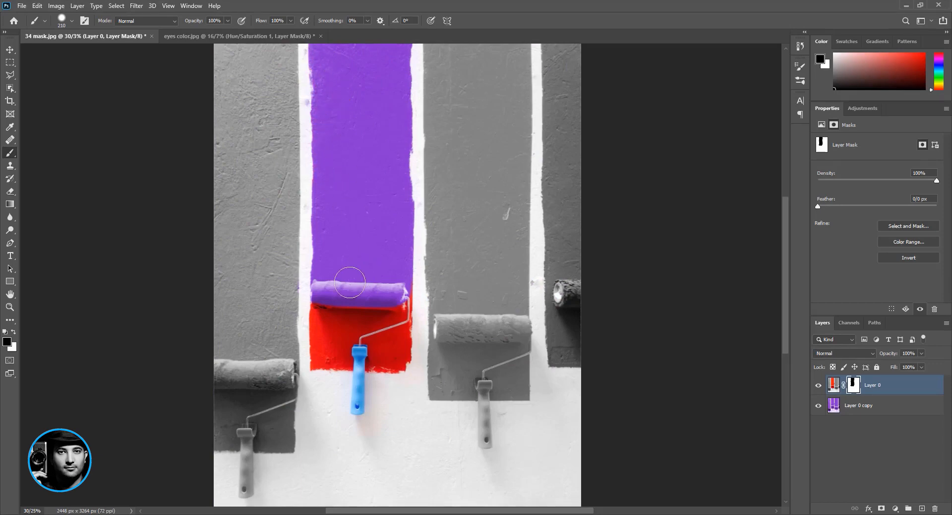
drag(319, 293, 402, 297)
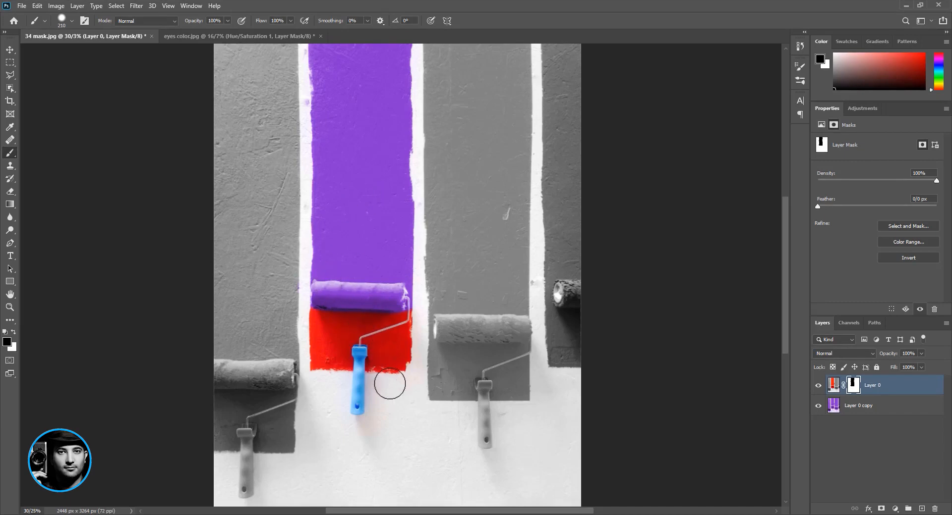
- In eyes color.jpg, delete the existing Hue/Saturation layer and add a fresh Hue/Saturation adjustment layer above Layer 0
click(238, 36)
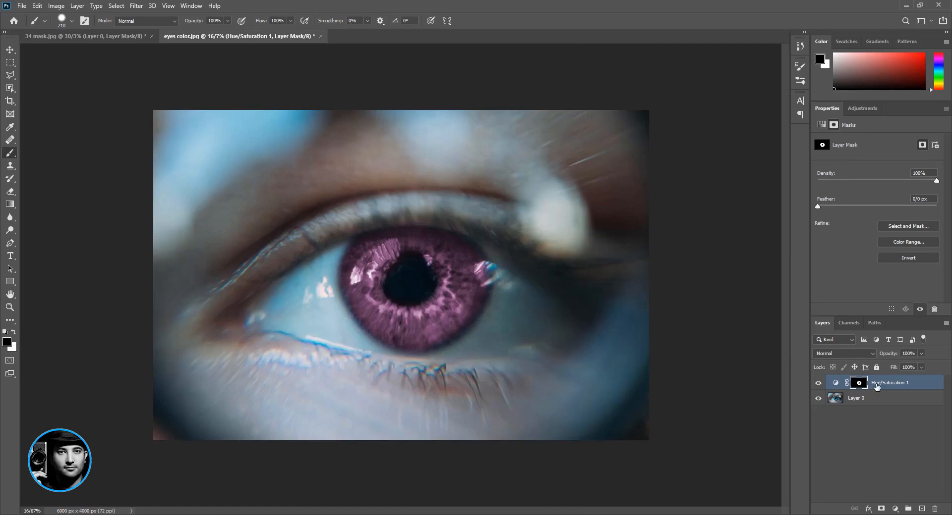
drag(876, 387, 933, 508)
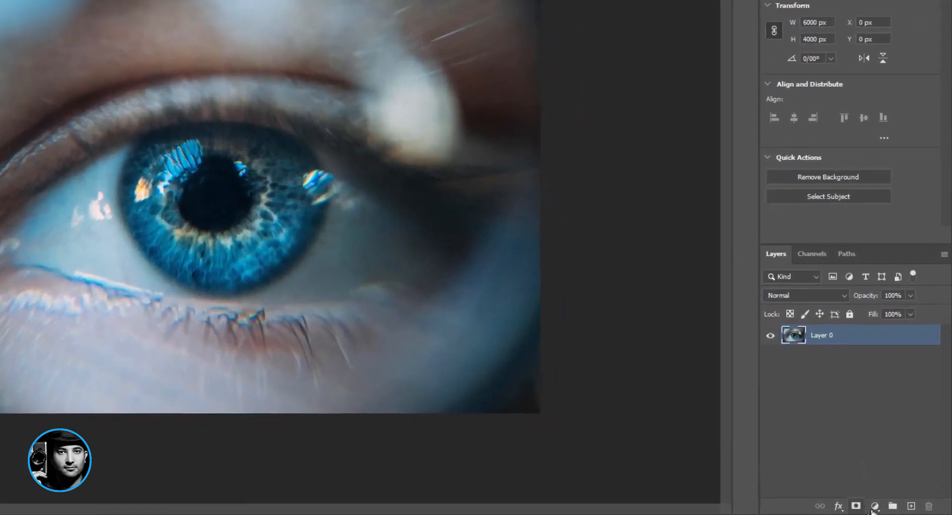
click(894, 509)
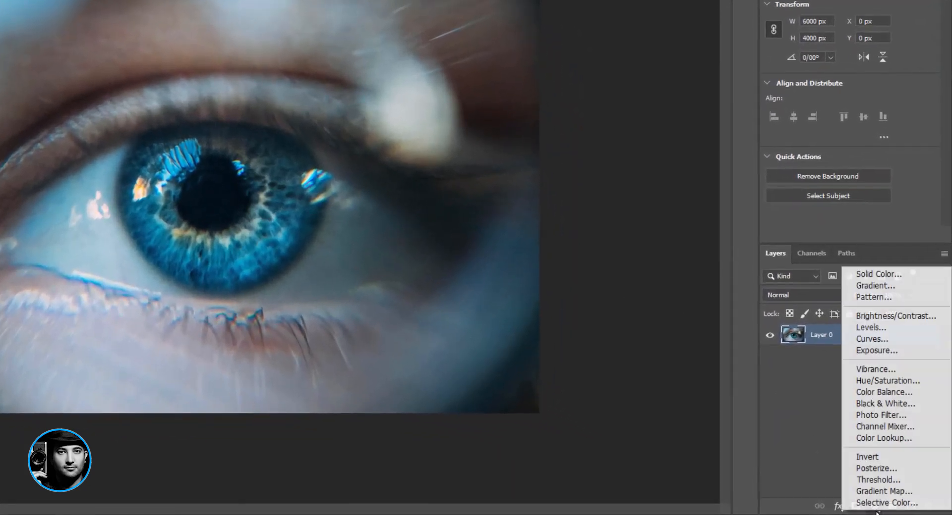
click(876, 386)
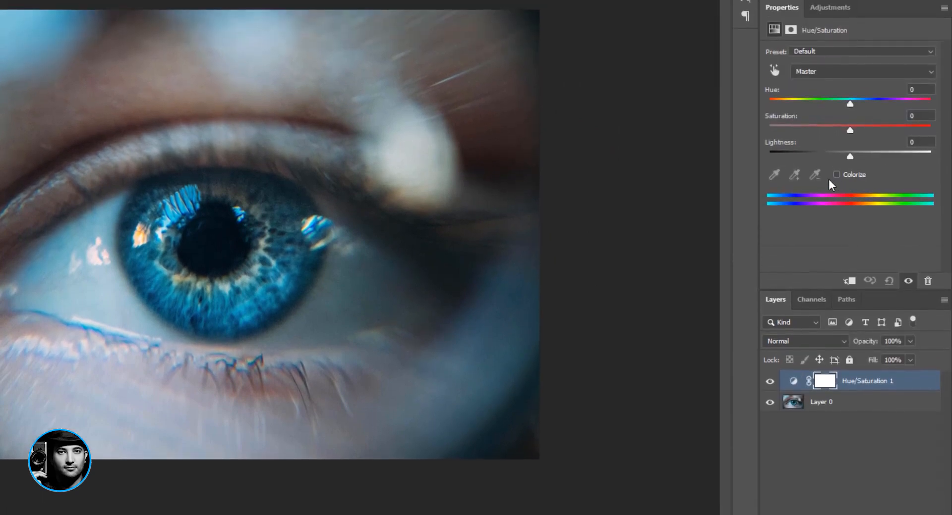
- Colorize the Hue/Saturation adjustment with hue 213 and saturation 63, and invert its layer mask to black
click(836, 175)
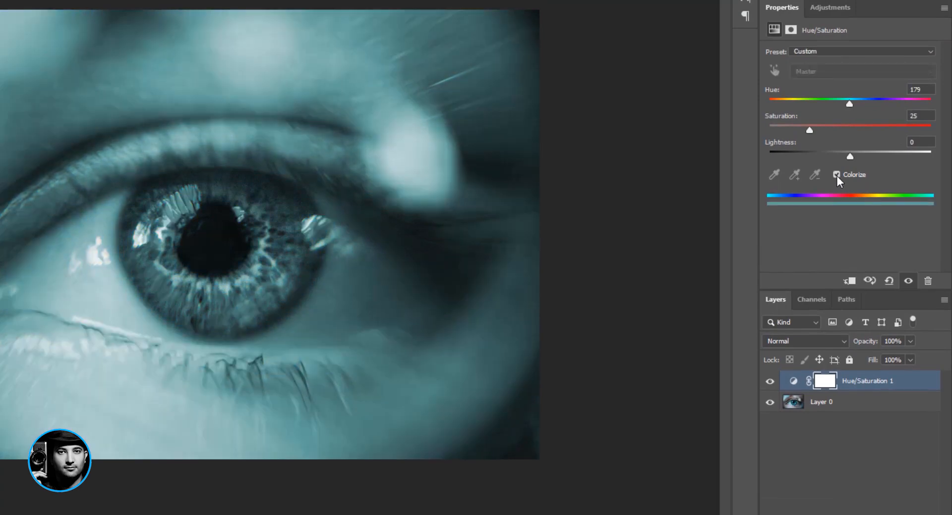
drag(810, 130, 864, 101)
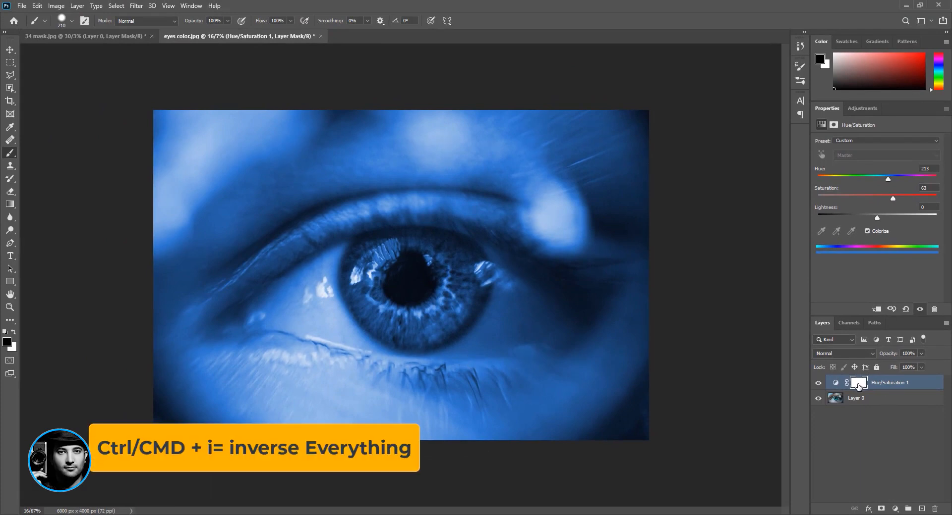
key(ctrl+i)
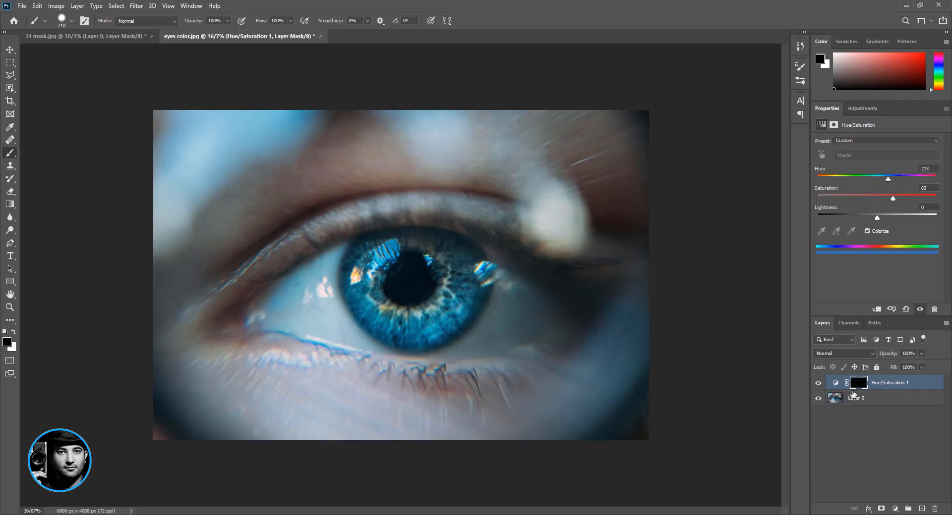
click(818, 384)
click(818, 384)
- Paint white on the adjustment's mask over the whole iris, using a soft brush with 0% hardness enlarged to 342 px
click(13, 333)
mouse_move(379, 298)
mouse_down()
mouse_move(416, 315)
mouse_move(377, 299)
mouse_move(390, 325)
mouse_move(364, 307)
mouse_move(370, 298)
mouse_up()
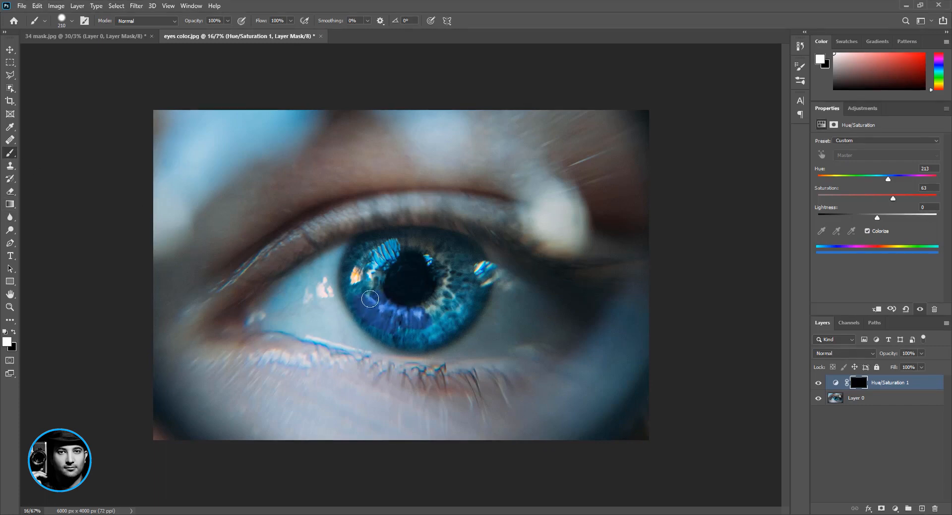
alt+right_click(374, 258)
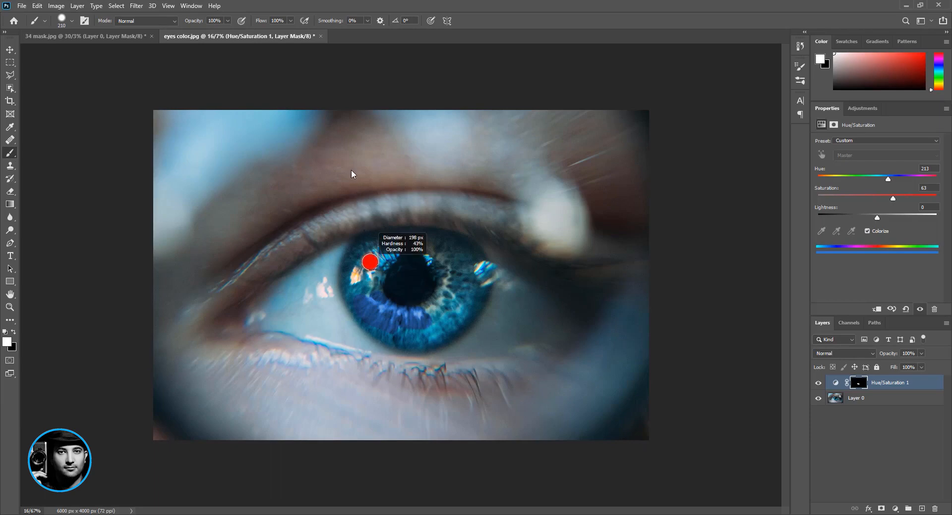
right_click(415, 204)
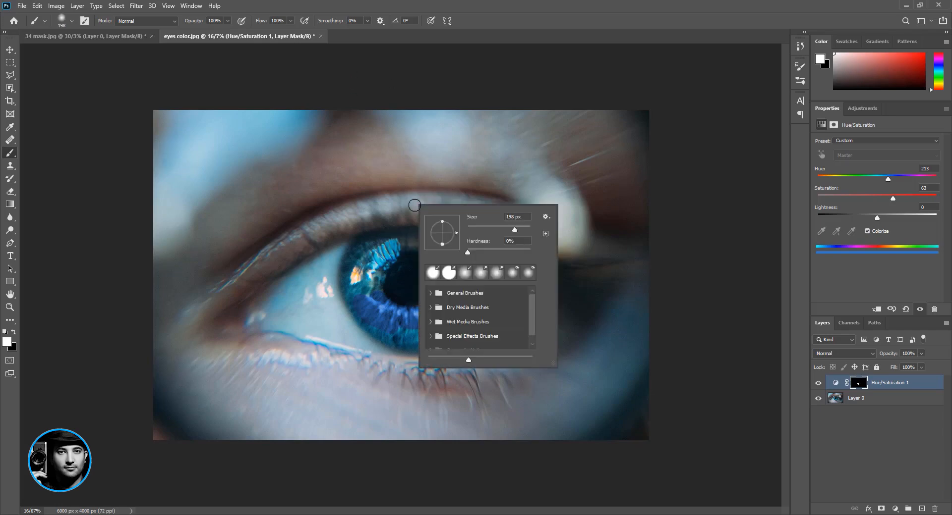
click(379, 284)
alt+right_click(379, 284)
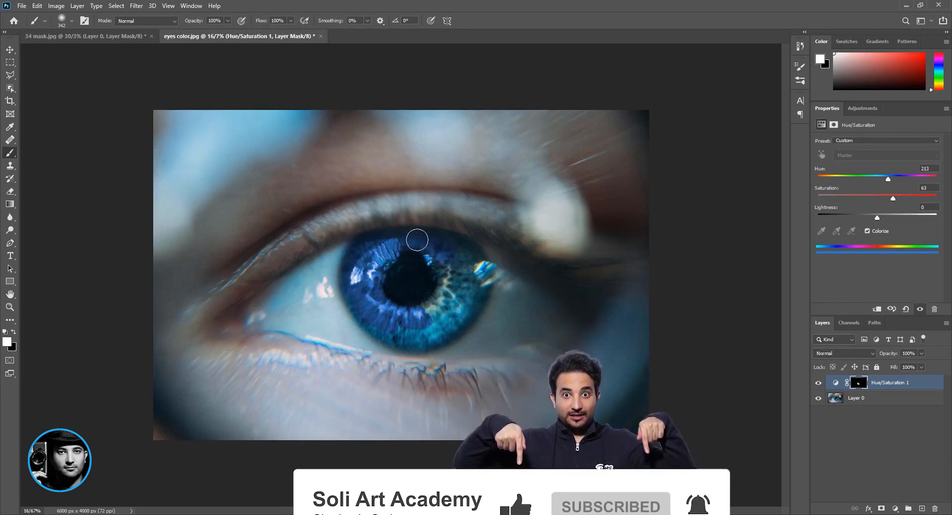
mouse_move(453, 249)
mouse_down()
mouse_move(408, 242)
mouse_move(461, 249)
mouse_move(472, 259)
mouse_move(473, 302)
mouse_move(452, 327)
mouse_move(396, 336)
mouse_move(363, 309)
mouse_move(354, 282)
mouse_move(357, 299)
mouse_move(369, 317)
mouse_move(439, 339)
mouse_move(410, 301)
mouse_move(430, 296)
mouse_move(442, 306)
mouse_move(436, 300)
mouse_move(455, 263)
mouse_move(441, 273)
mouse_move(443, 298)
mouse_move(477, 286)
mouse_up()
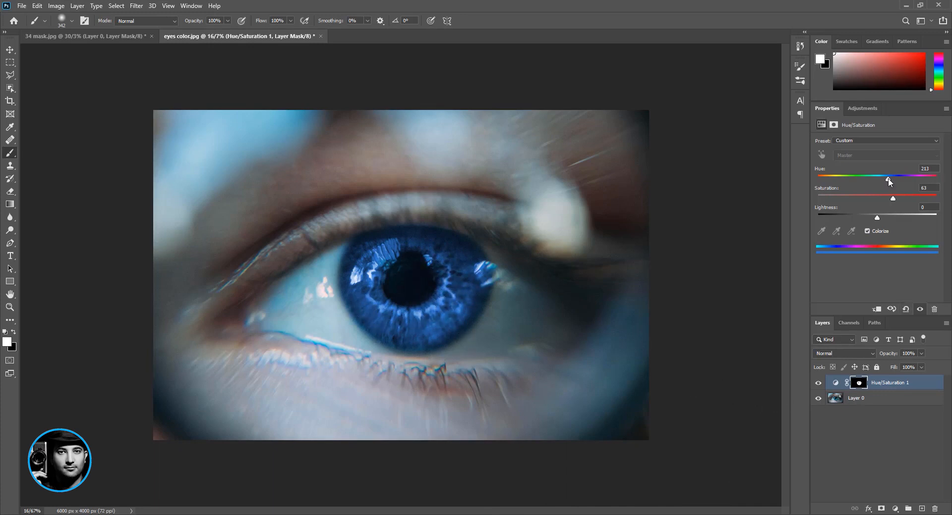
- Try other iris colours with hues 138 and 74, ending on hue 32 with saturation 26
drag(886, 181, 863, 180)
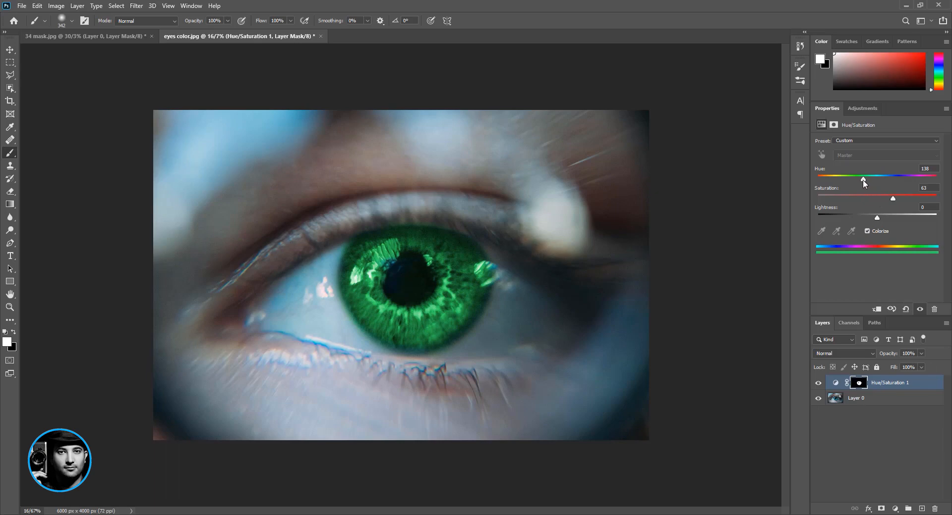
drag(863, 180, 841, 181)
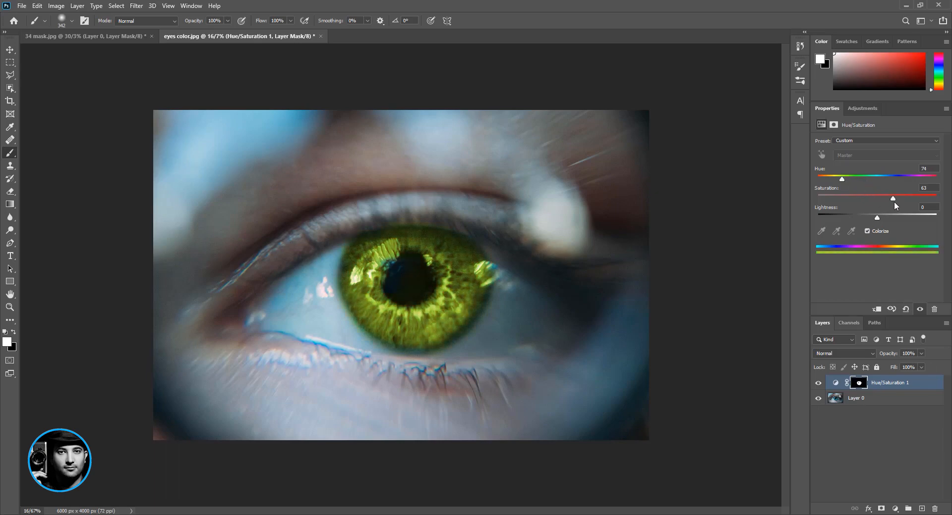
drag(892, 198, 896, 179)
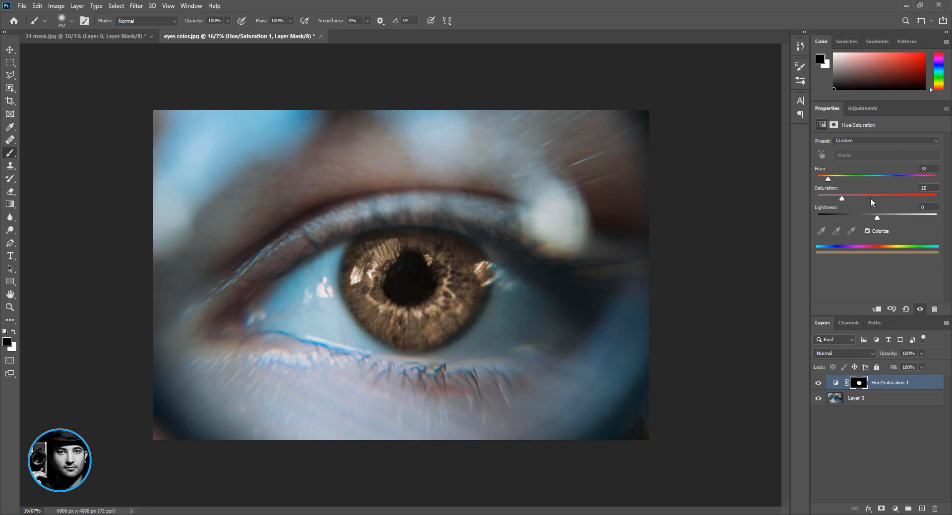
- Set the iris adjustment to hue 196 and saturation 39
drag(872, 199, 906, 199)
drag(830, 176, 882, 176)
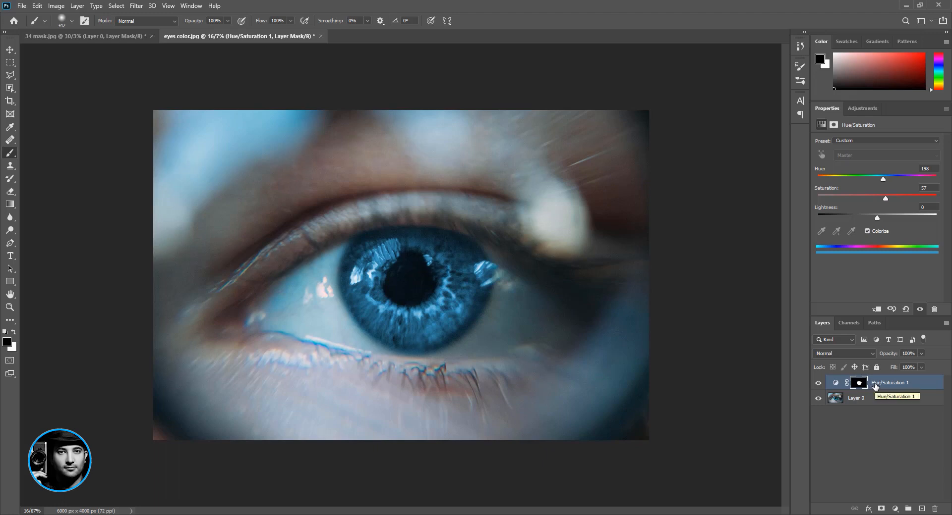
drag(885, 199, 864, 200)
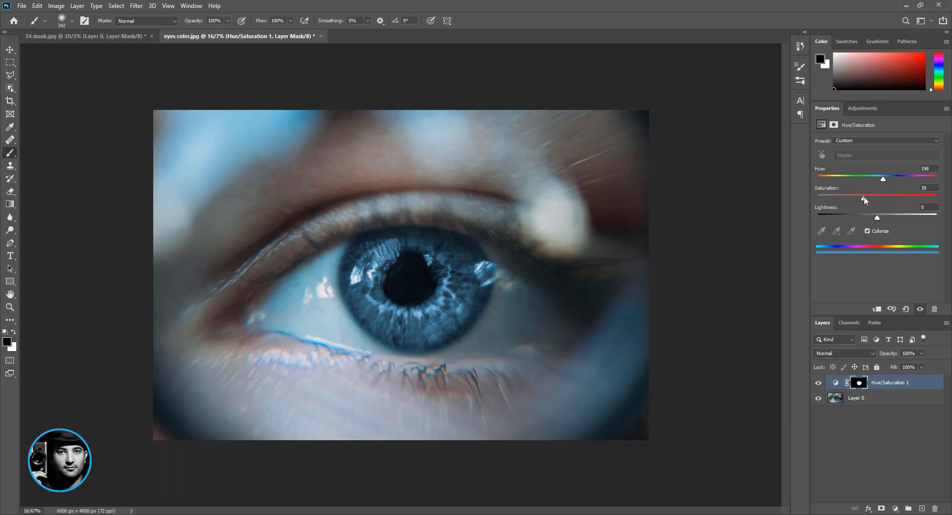